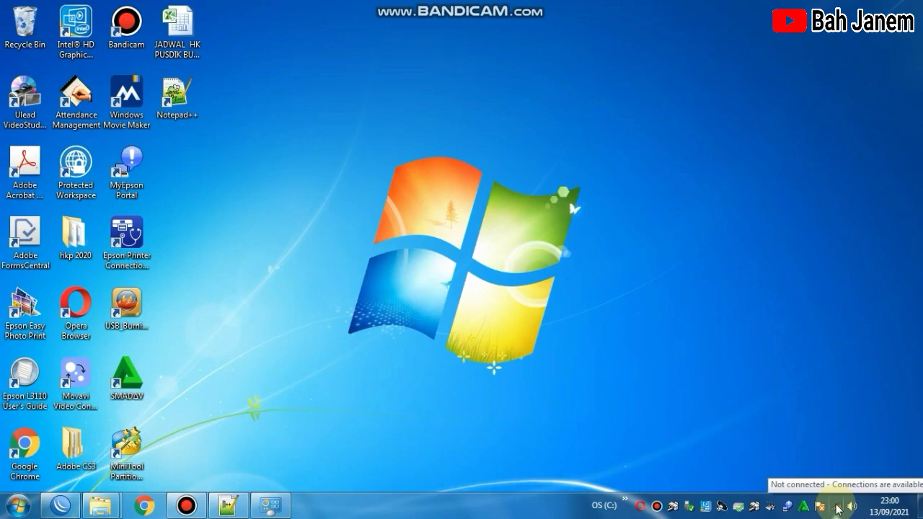
Step: Join the TP-Link_DF7E wireless network using the 8-digit PIN printed on the router label
left_click(836, 509)
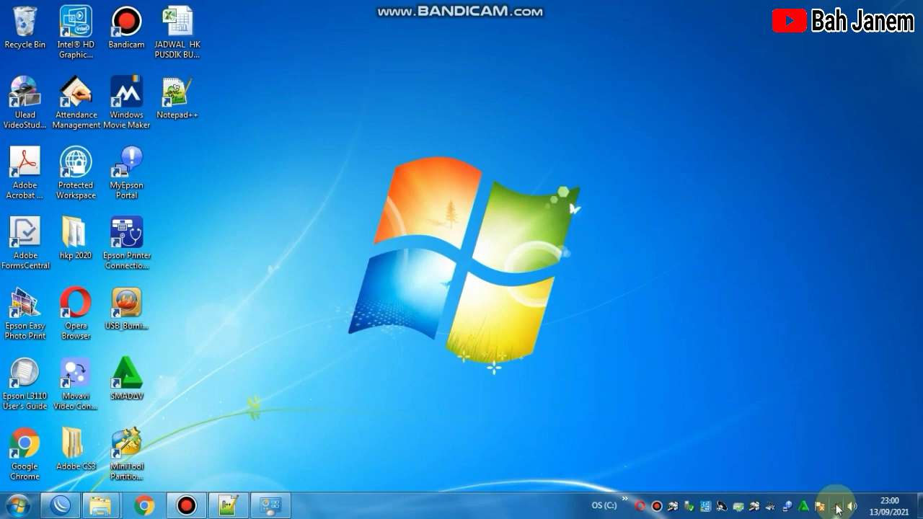
scroll(754, 378, "down", 2)
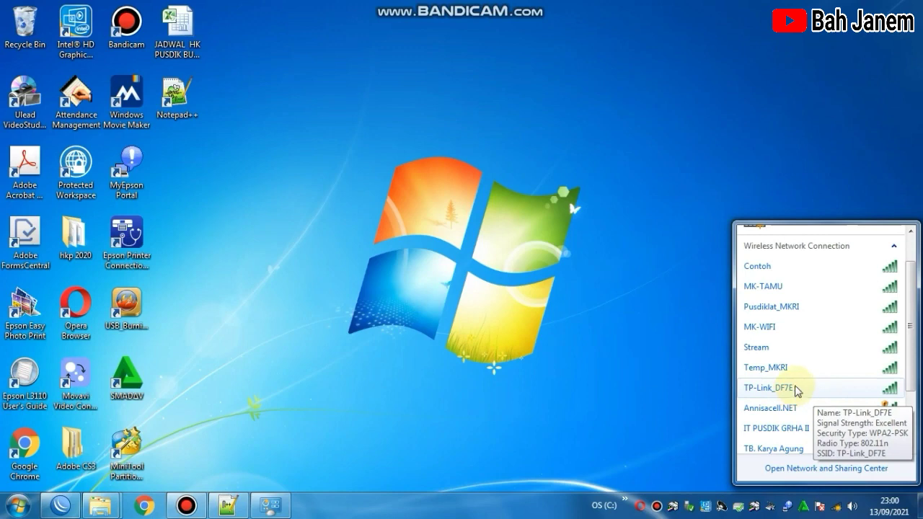
left_click(797, 390)
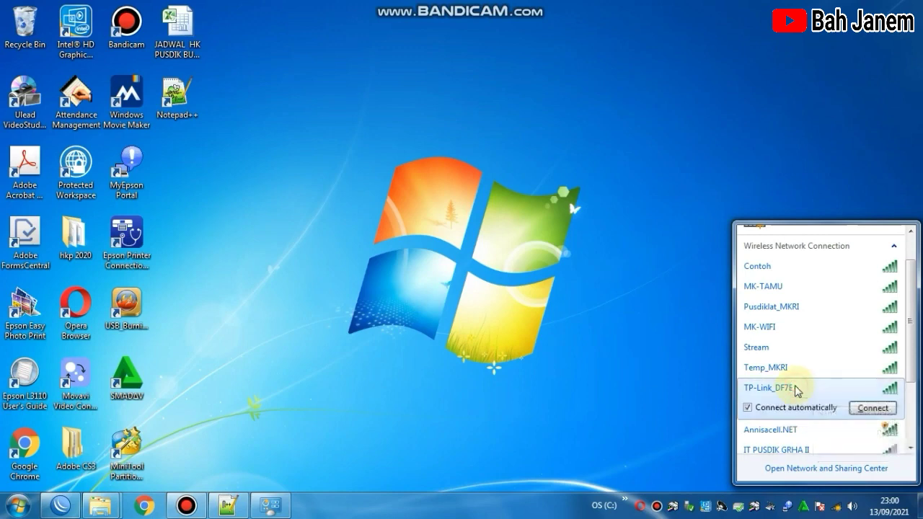
left_click(872, 409)
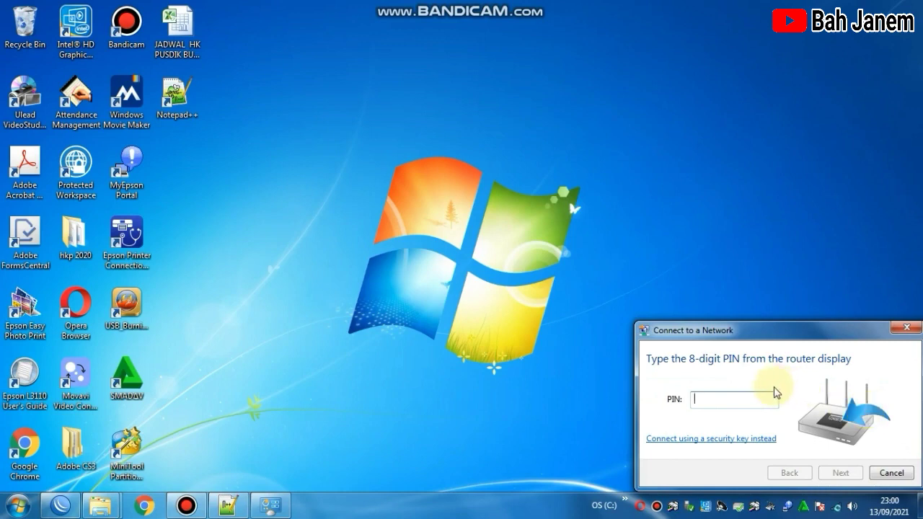
left_click(738, 394)
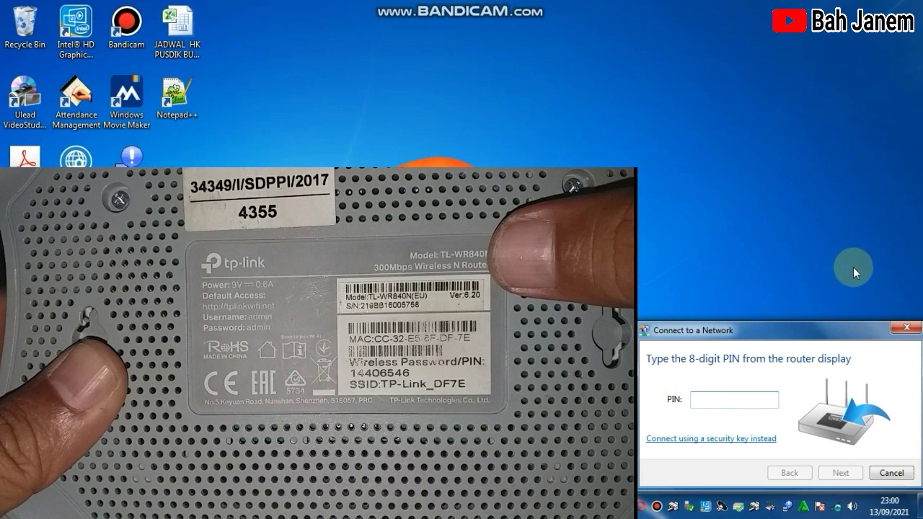
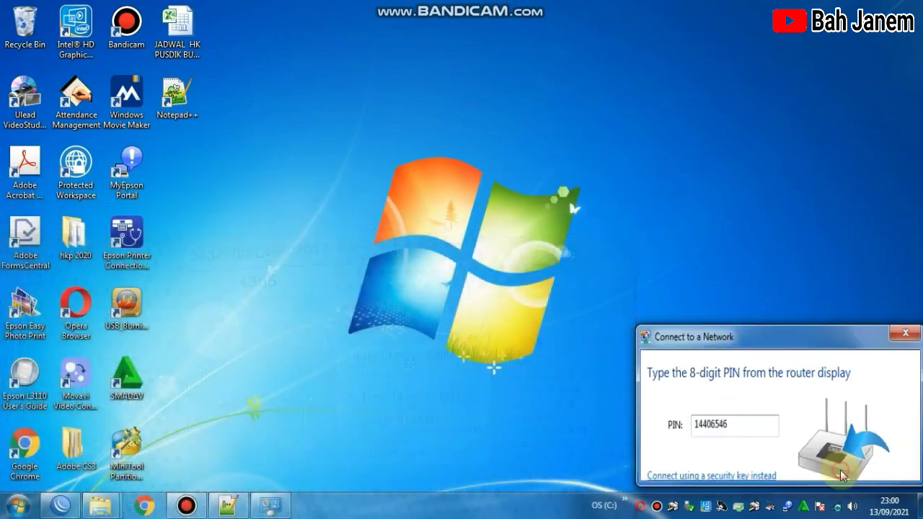
left_click(841, 473)
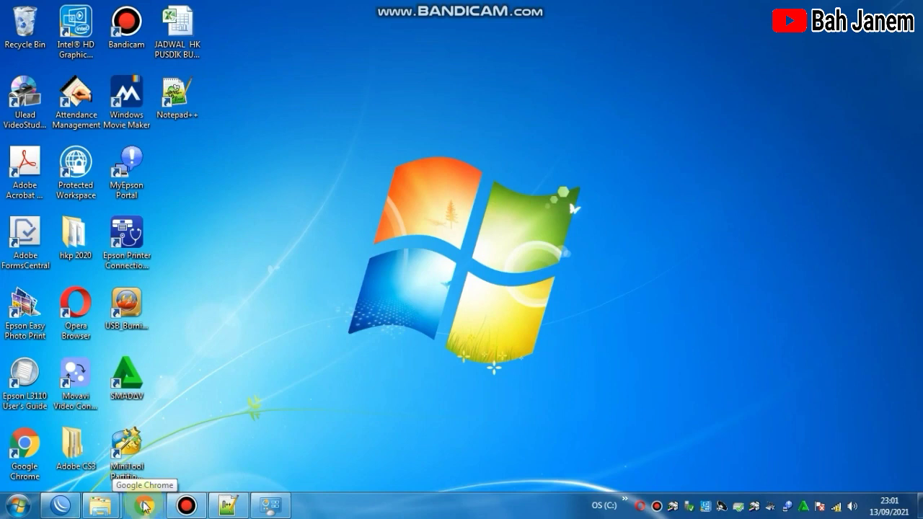
Step: Launch Chrome, dismiss the McAfee popup and Web Store tab, maximize, and browse to 192.168.0.1
left_click(143, 506)
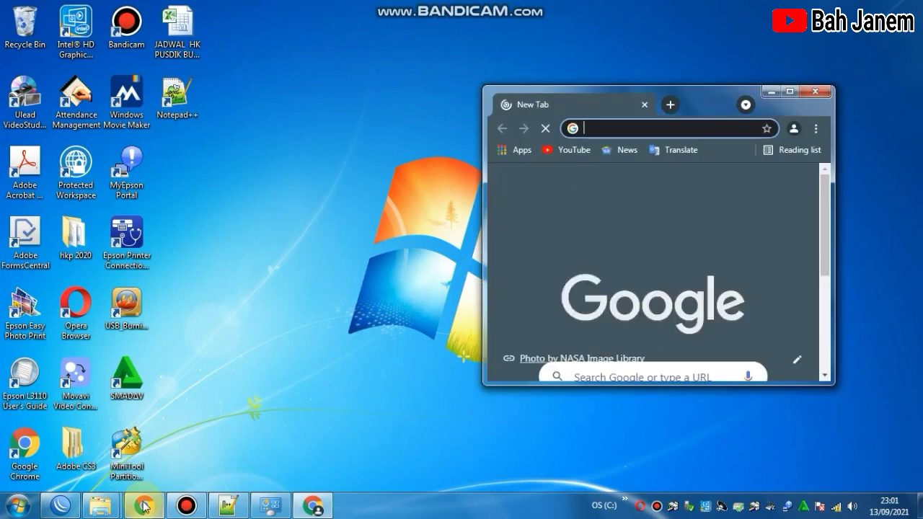
left_click(776, 153)
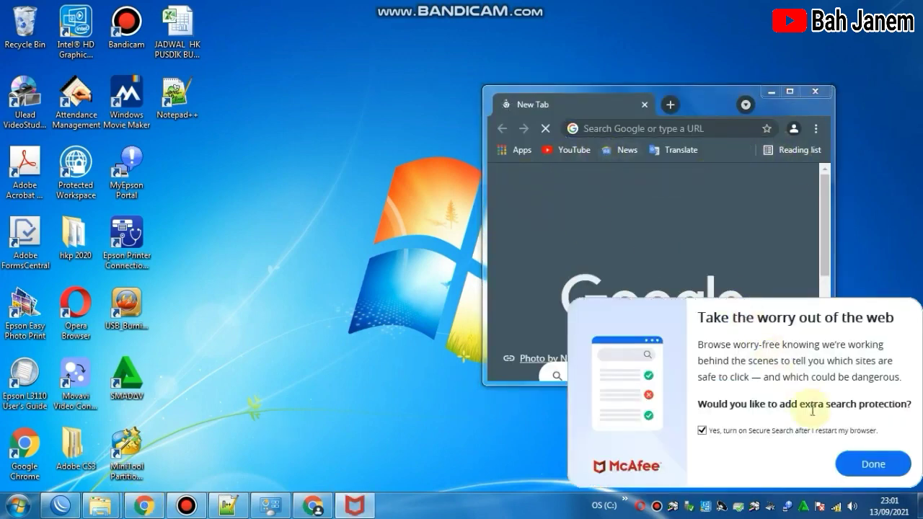
left_click(842, 464)
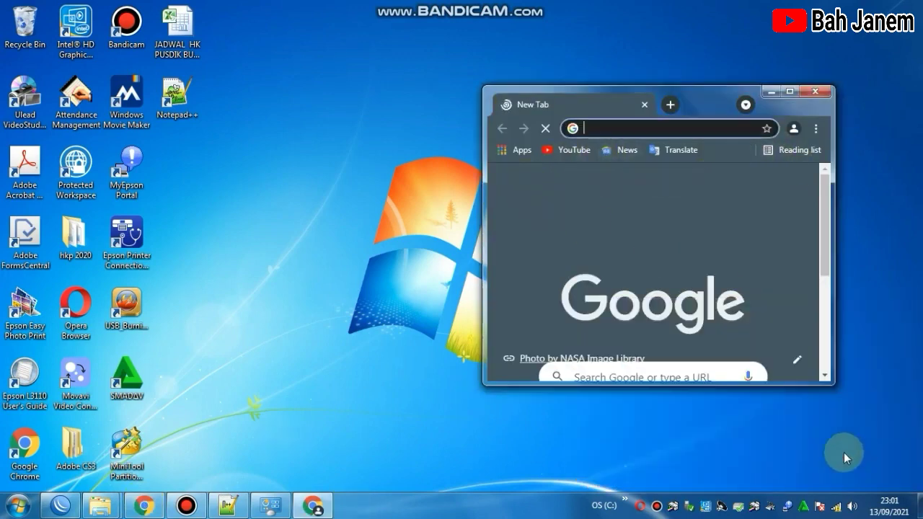
left_click(666, 105)
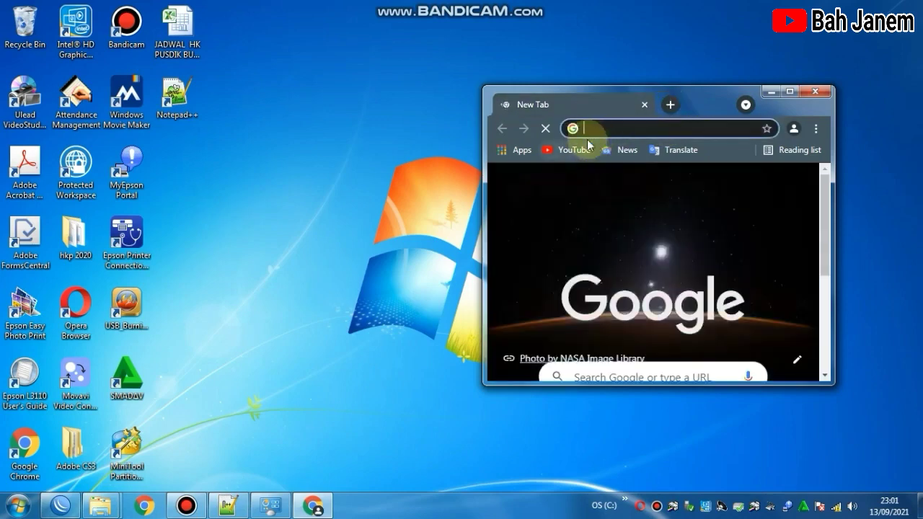
left_click(789, 92)
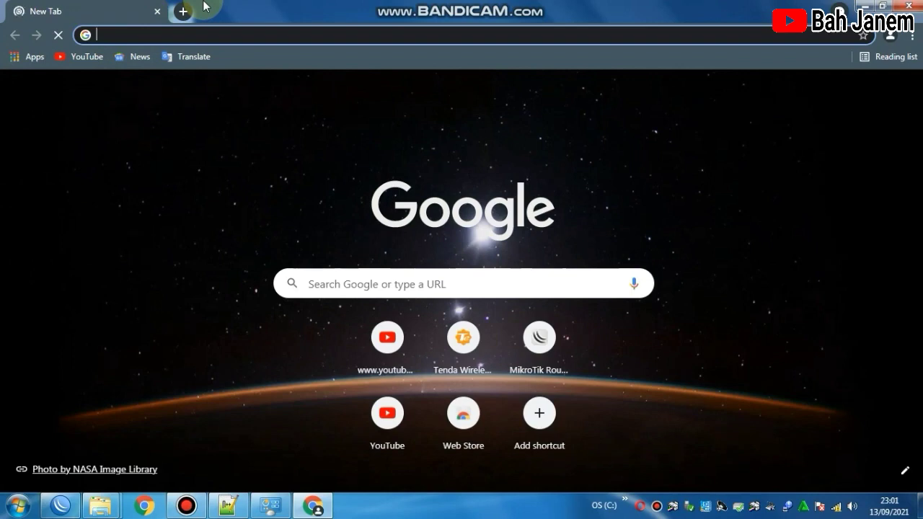
type("192.168")
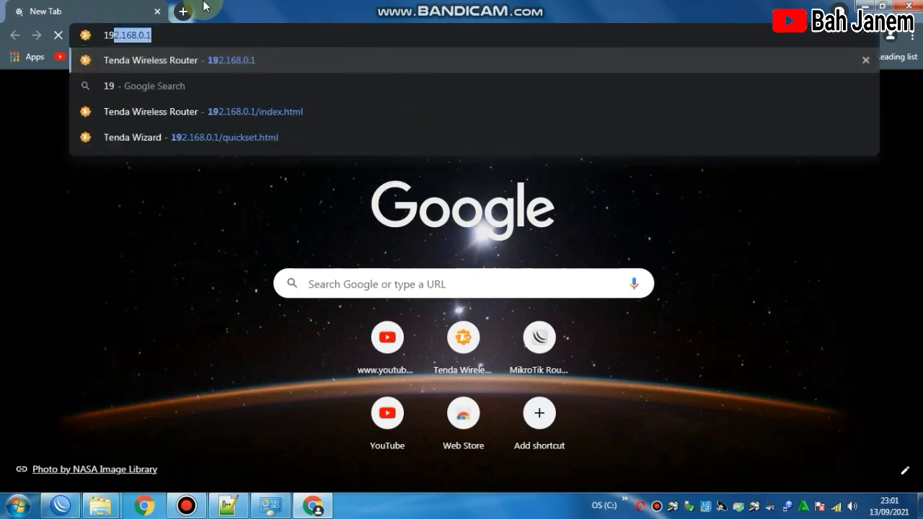
type(".0.1")
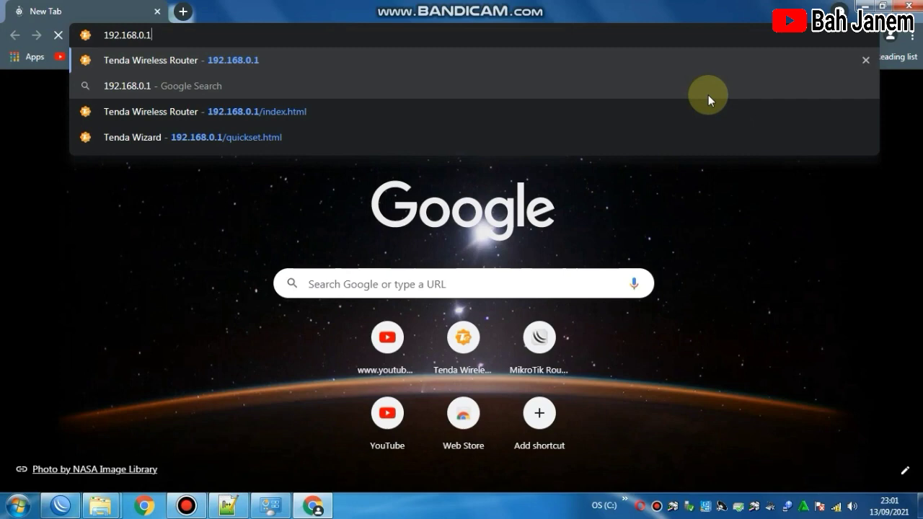
key("Return")
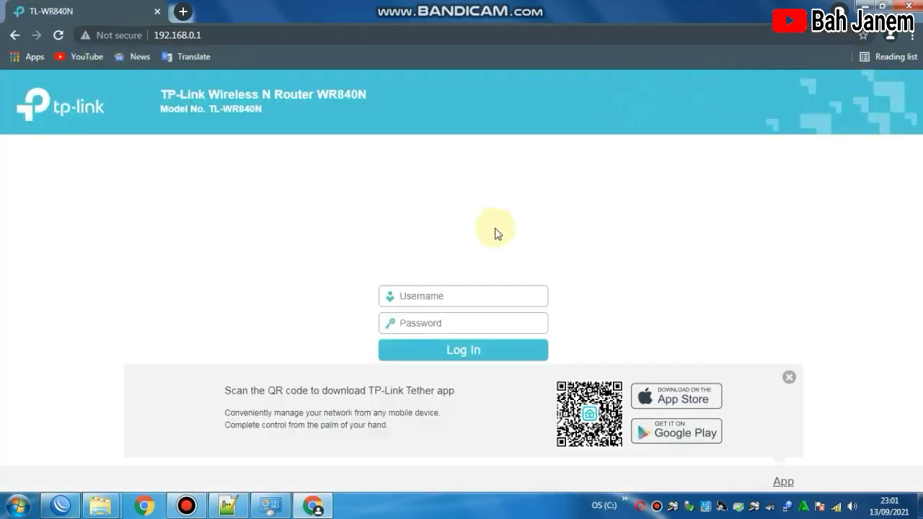
Step: Log in with the router's default username and password and advance Quick Setup to Operation Mode
left_click(442, 296)
type("admin")
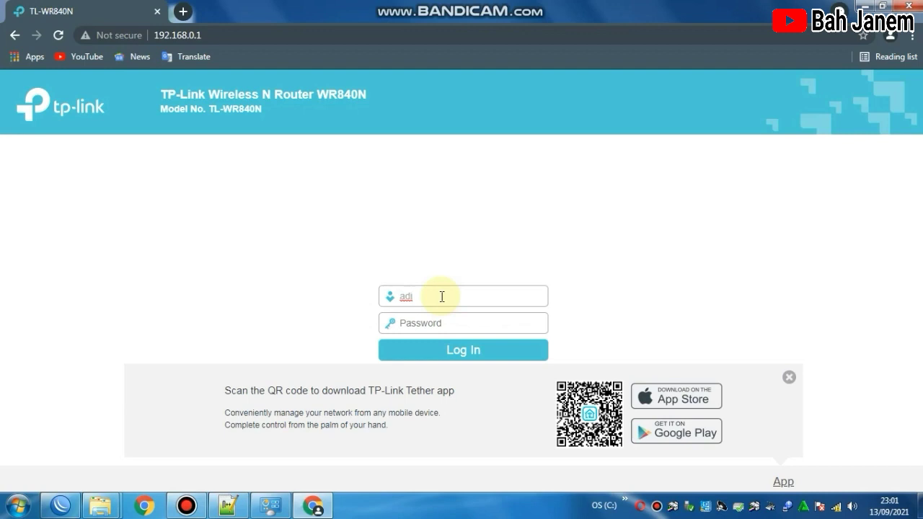
left_click(431, 326)
left_click(439, 350)
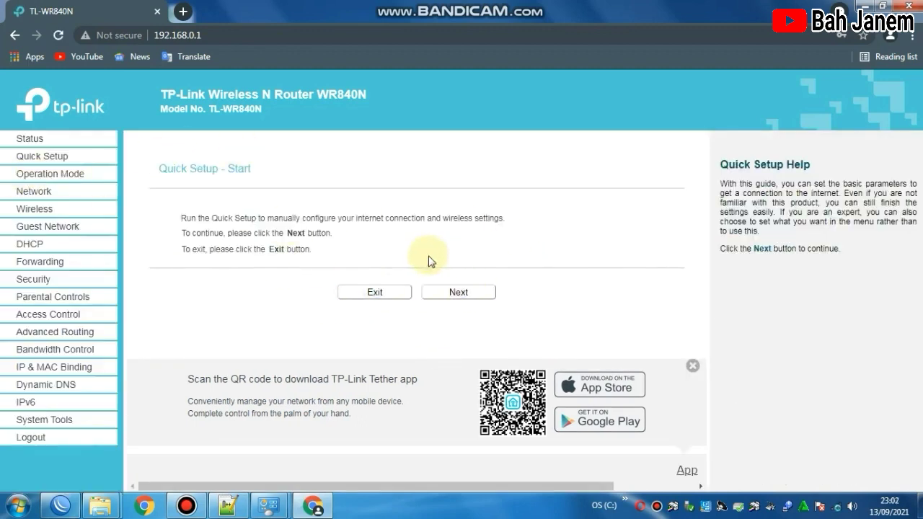
left_click(461, 293)
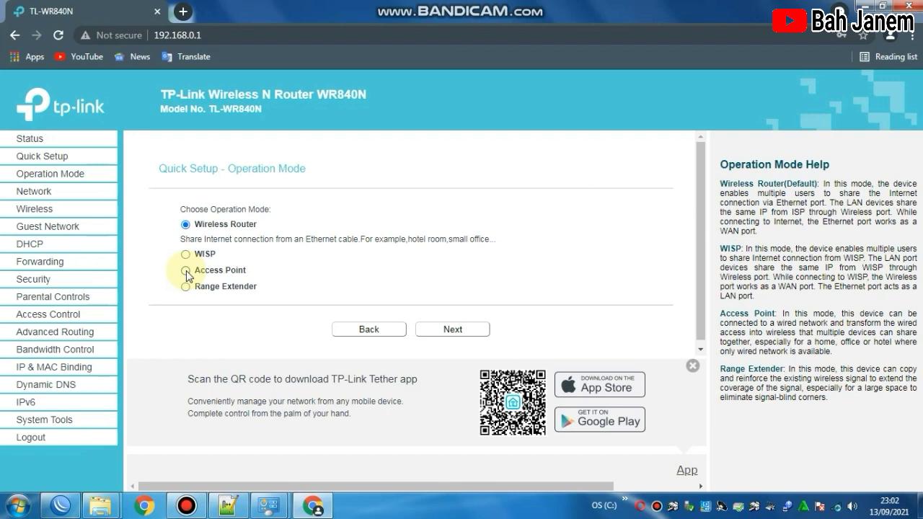
Step: Choose Access Point operation mode and rename the wireless network to 'Tes Jaringan'
left_click(186, 271)
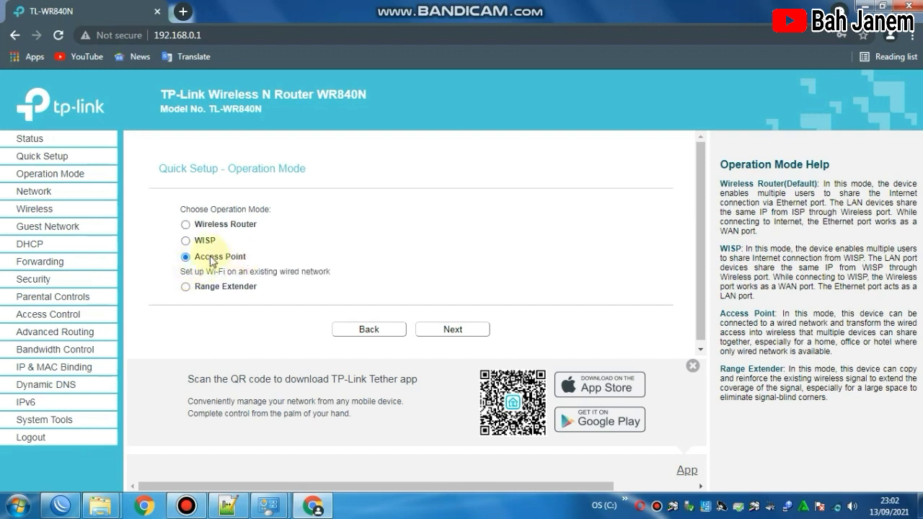
left_click(444, 329)
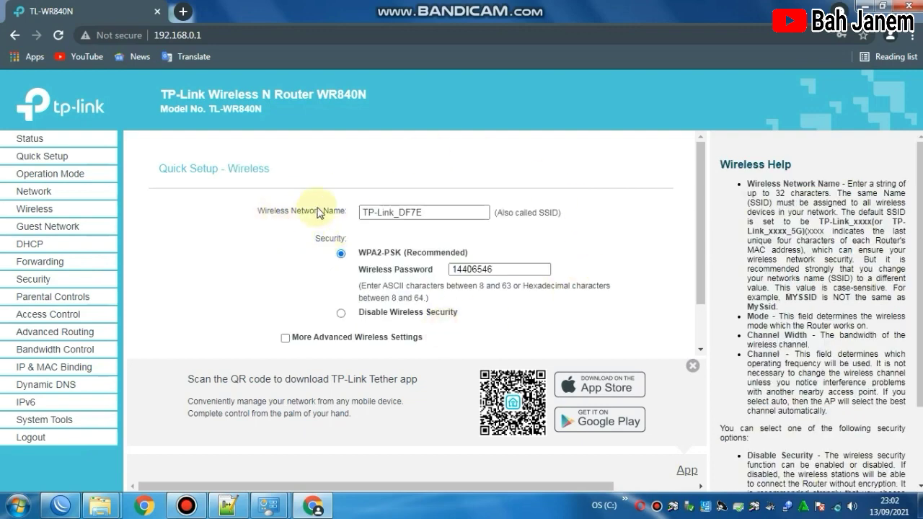
triple_click(447, 212)
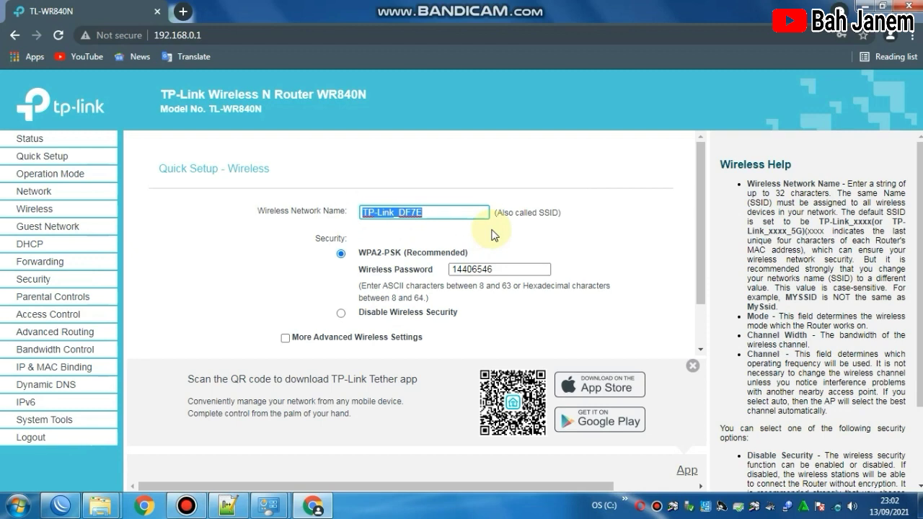
type("Tes ")
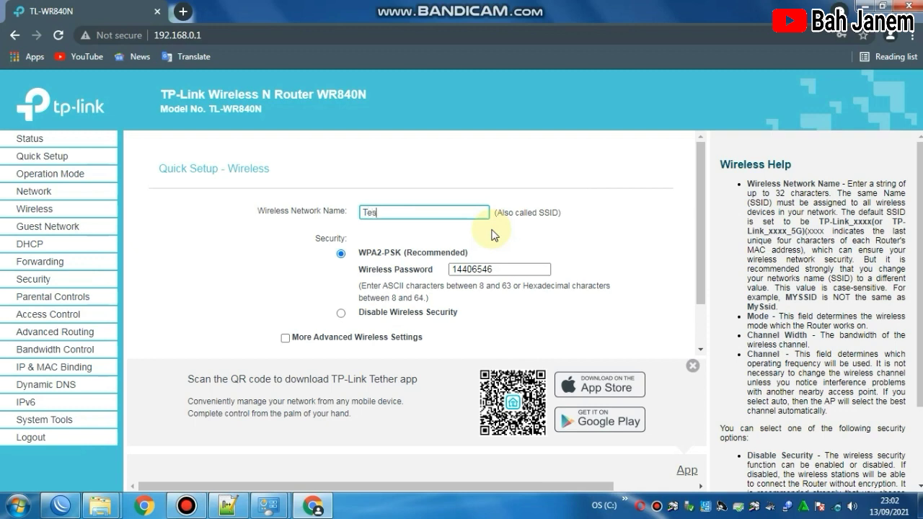
type("Jaringan")
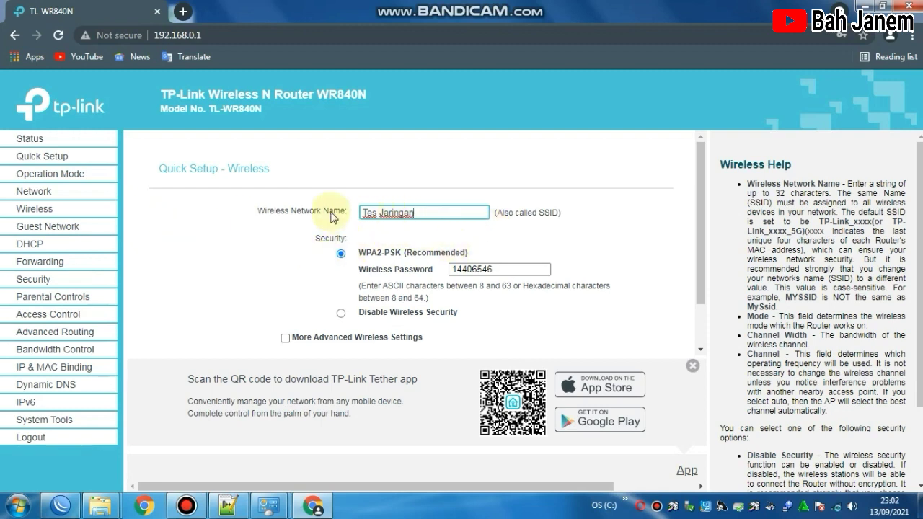
Step: Disable wireless security and continue to the LAN settings step
left_click(340, 312)
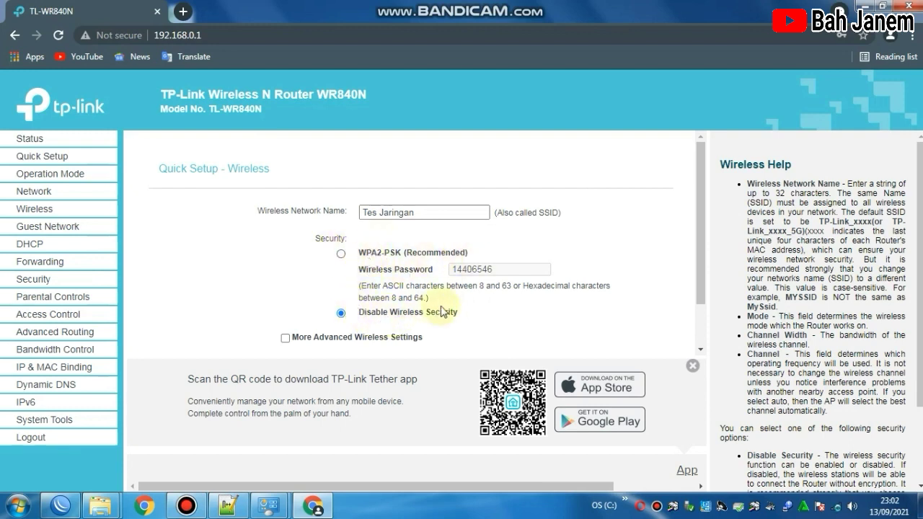
scroll(433, 314, "down", 1)
scroll(439, 302, "up", 1)
scroll(418, 306, "down", 1)
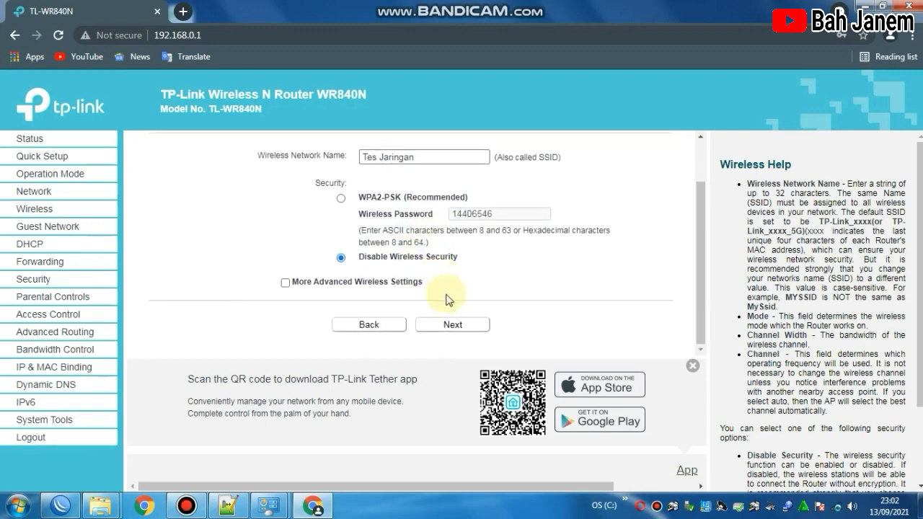
left_click(473, 330)
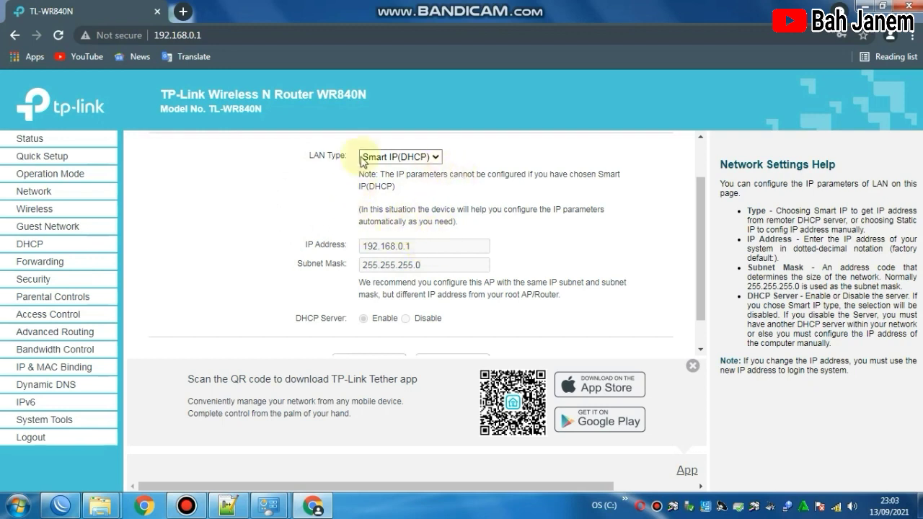
Step: Set the LAN type to Static IP with address 20.20.10.4
left_click(422, 159)
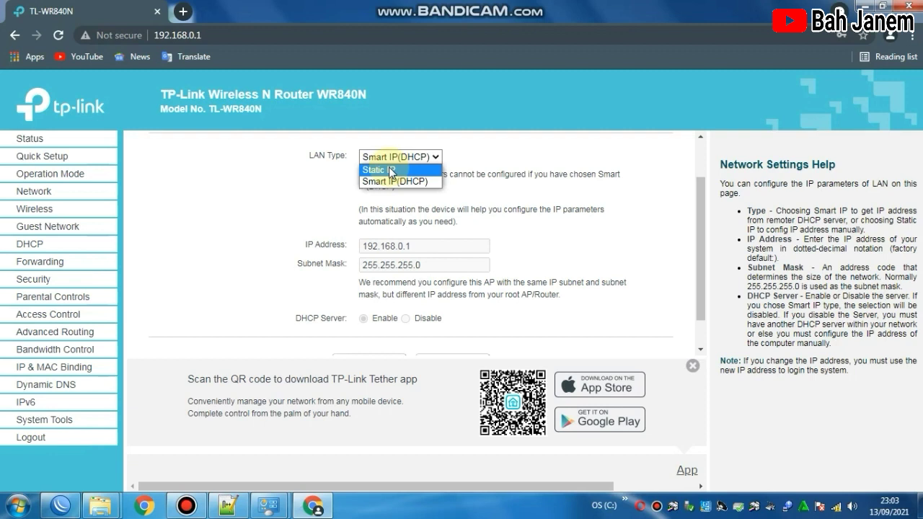
left_click(390, 170)
left_click(426, 246)
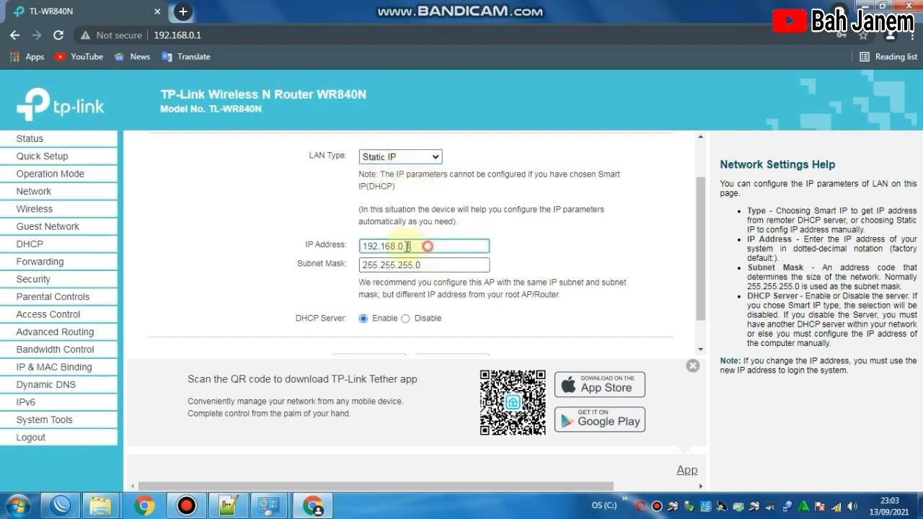
left_click_drag(411, 246, 362, 246)
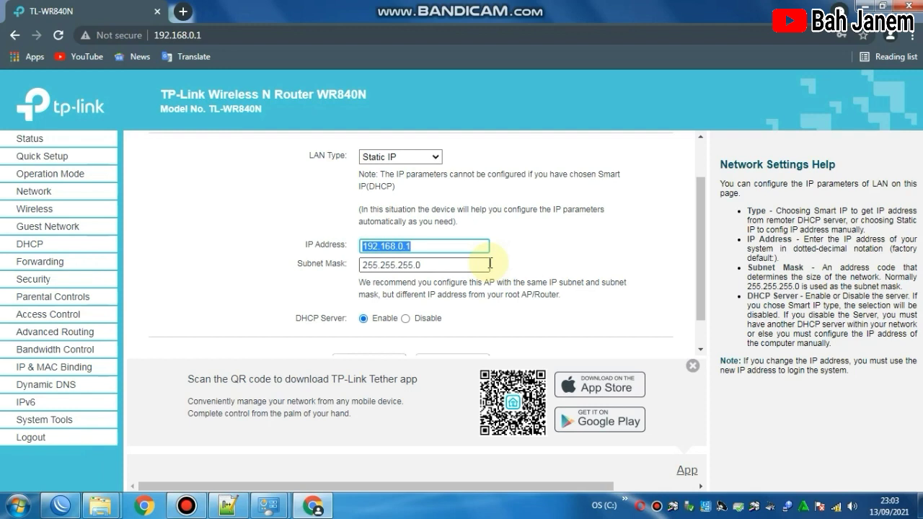
type("20.20.10.4")
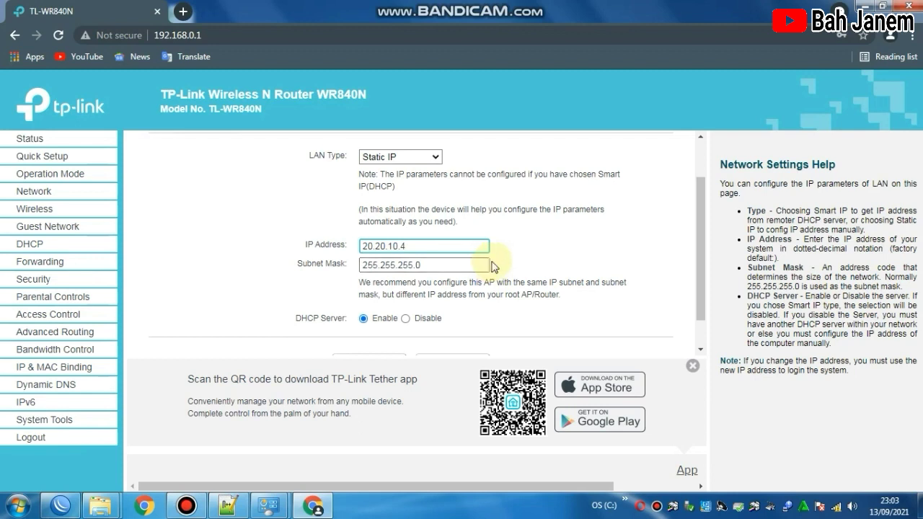
left_click_drag(415, 247, 363, 247)
left_click(416, 246)
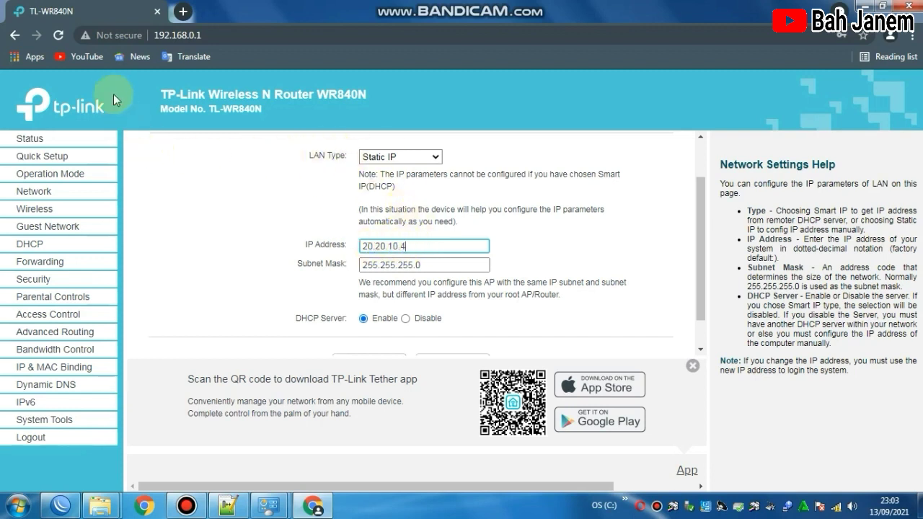
Step: Disable the DHCP server, dismiss the Tether promotion, check the IP address and proceed to review
scroll(505, 320, "down", 1)
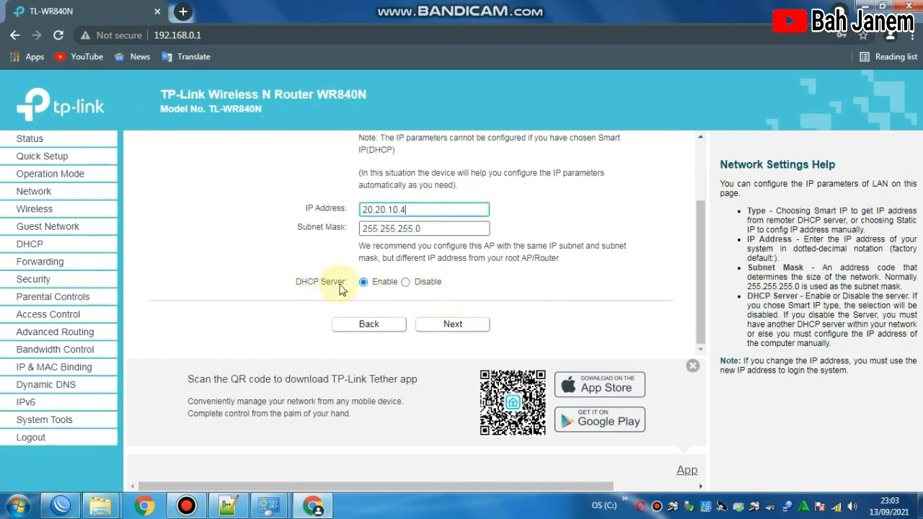
left_click(405, 282)
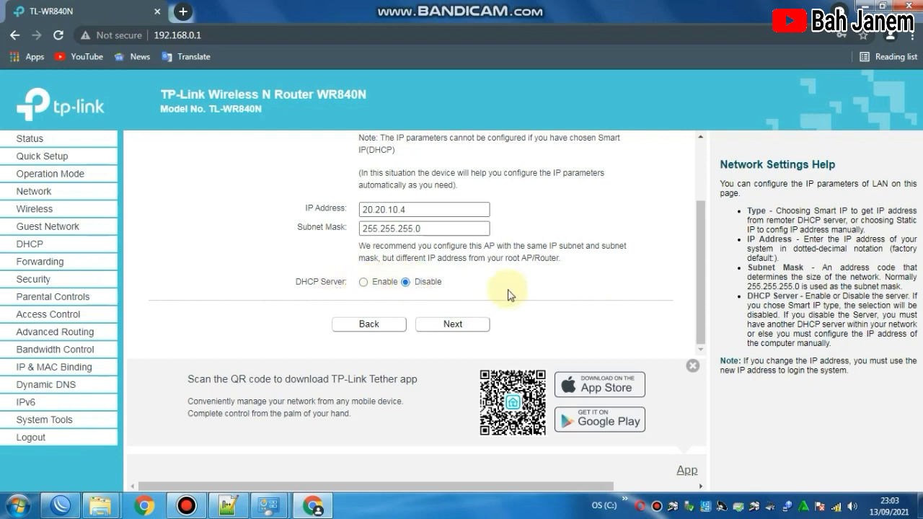
scroll(504, 286, "up", 1)
scroll(508, 283, "up", 1)
scroll(418, 217, "down", 1)
scroll(375, 189, "up", 2)
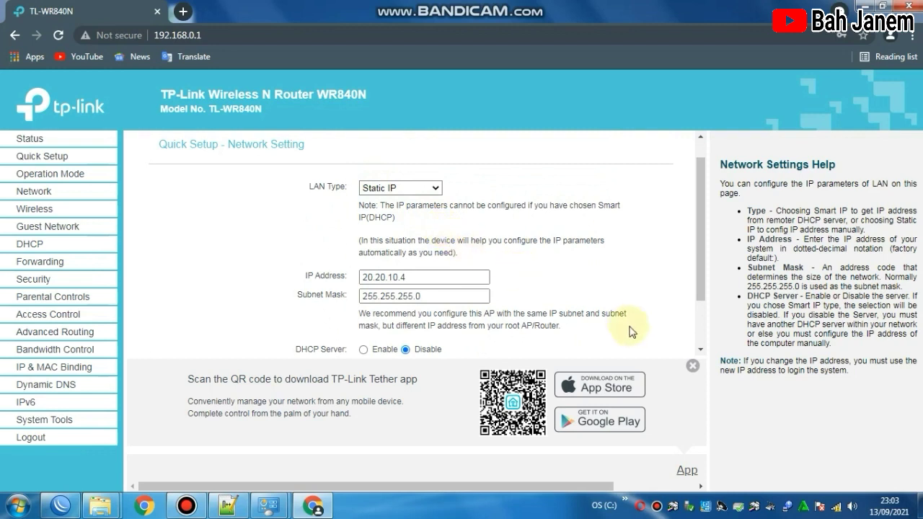
left_click(692, 367)
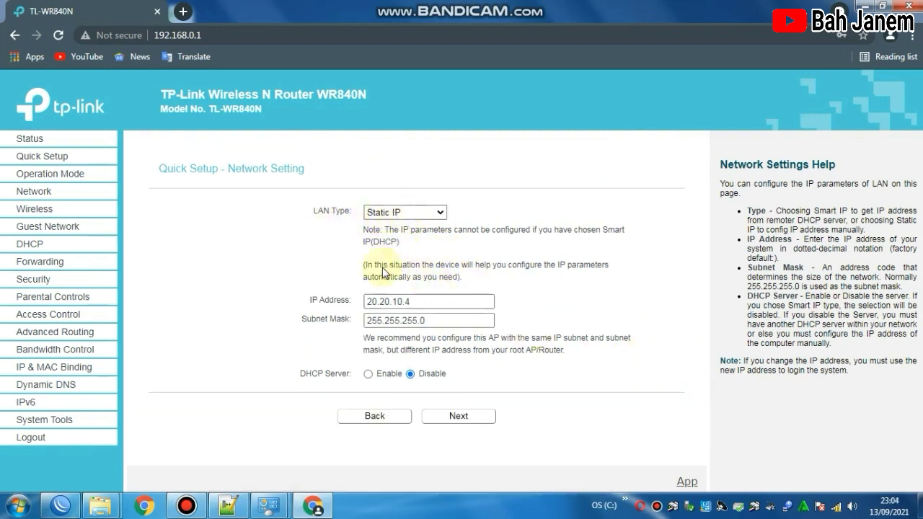
left_click_drag(428, 301, 371, 298)
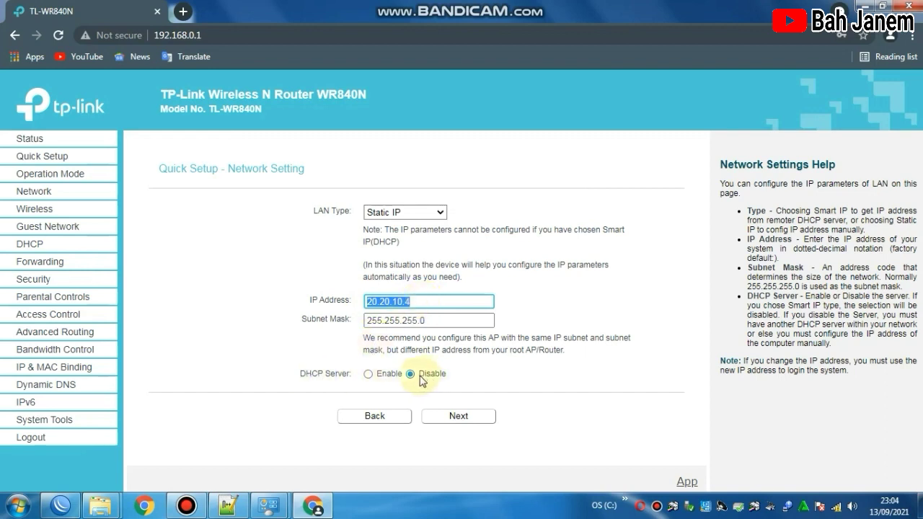
left_click(457, 376)
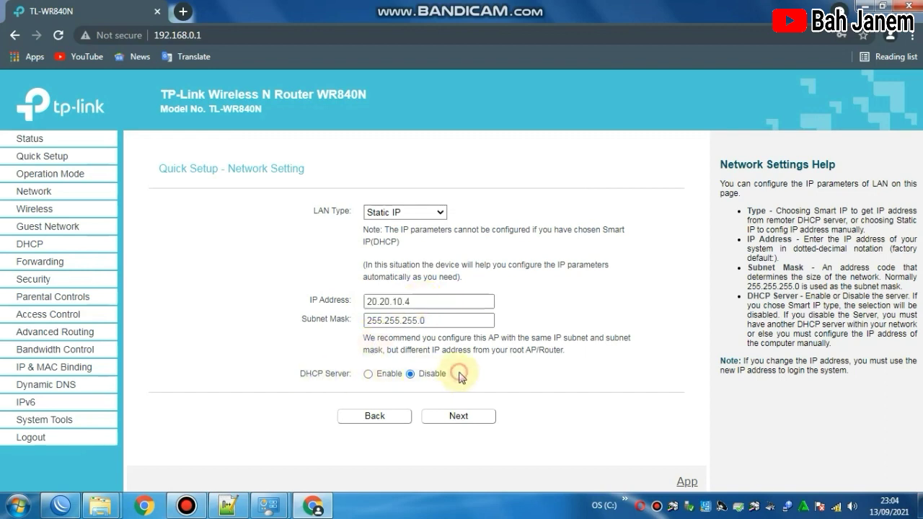
left_click(480, 422)
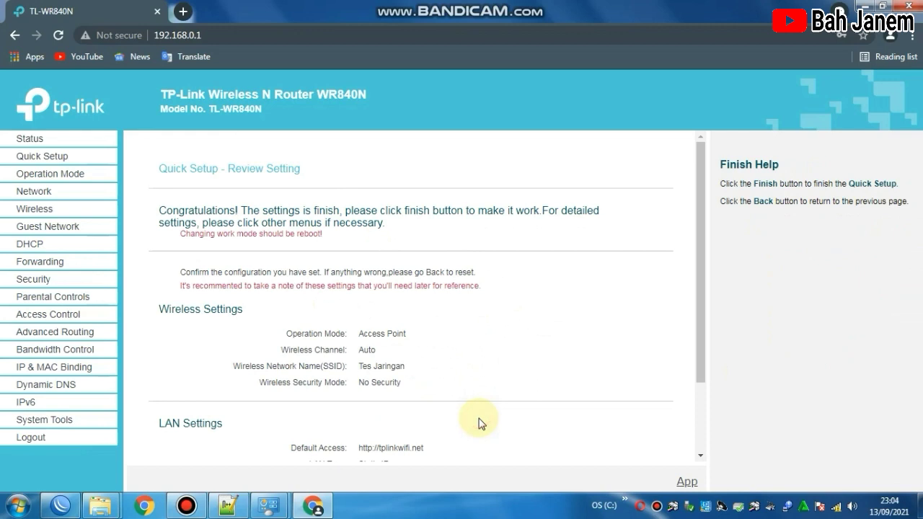
Step: Look over the Review Setting page and finish Quick Setup so the router reboots
scroll(452, 366, "down", 2)
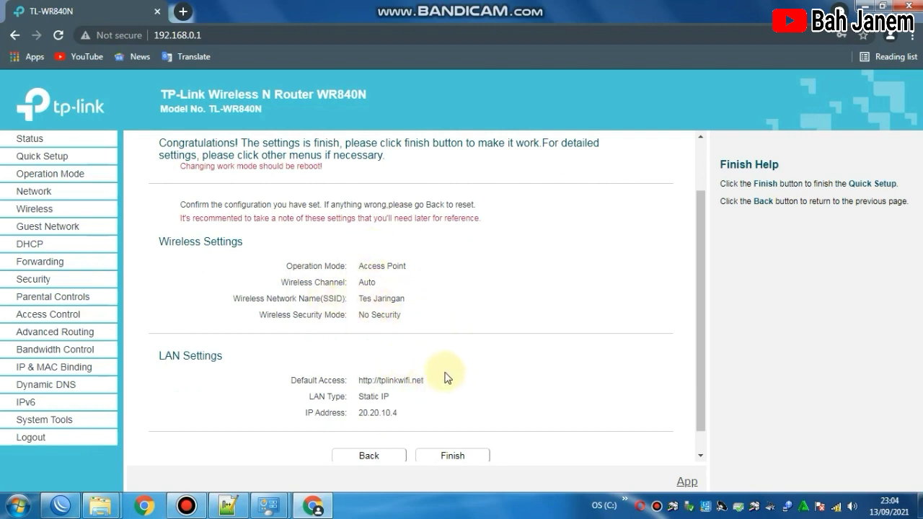
scroll(411, 307, "down", 1)
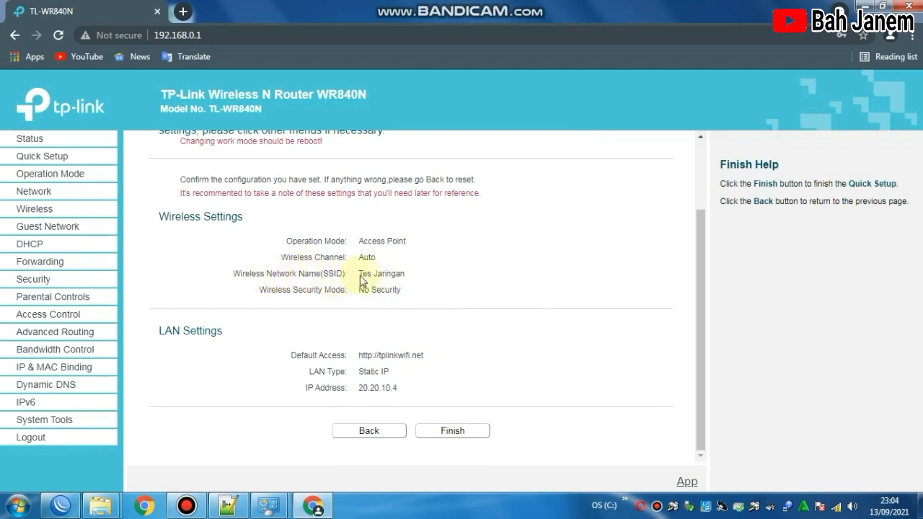
left_click(454, 431)
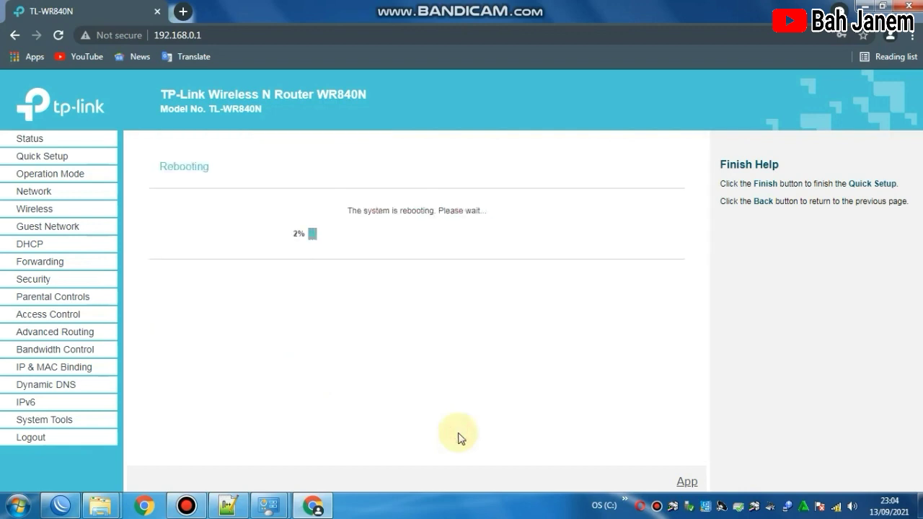